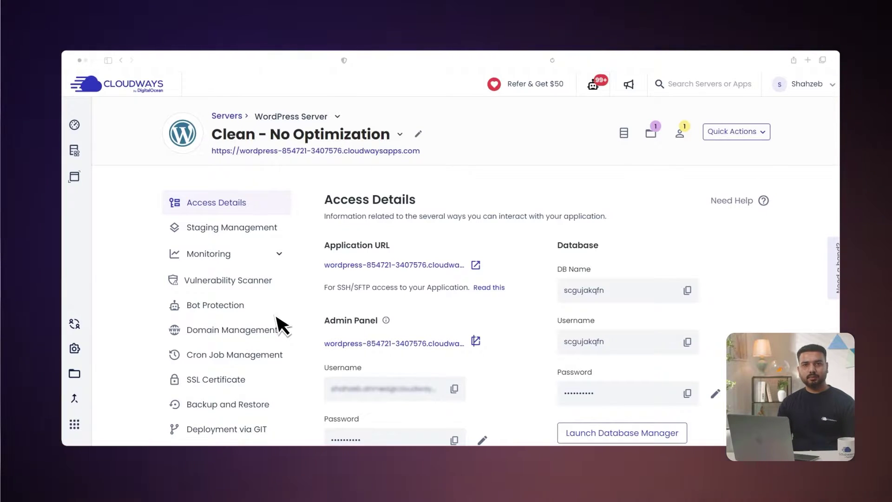
Step: Copy the Cloudways admin panel username into the WordPress login form, then copy the admin password
click(454, 389)
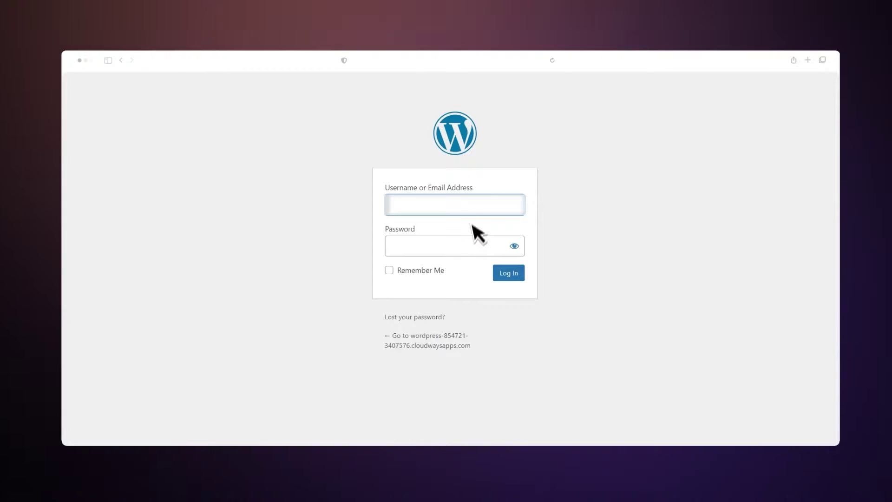
key(super+v)
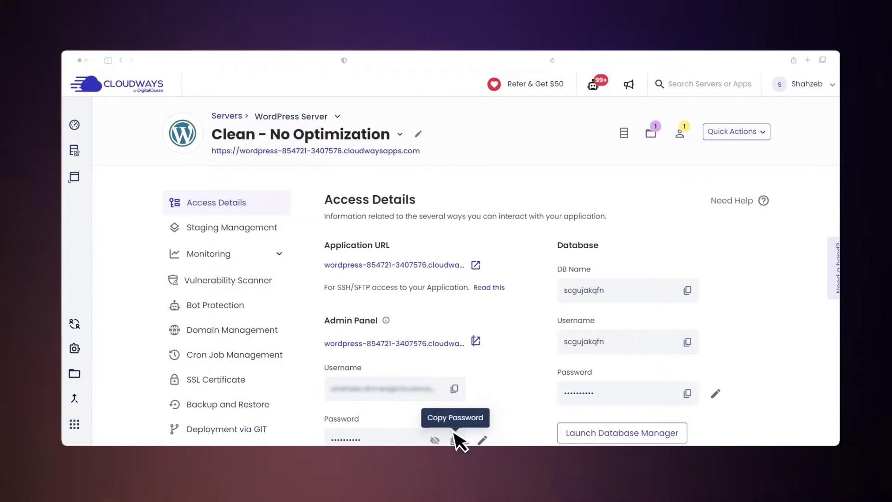
scroll(454, 360, down, 1)
click(454, 355)
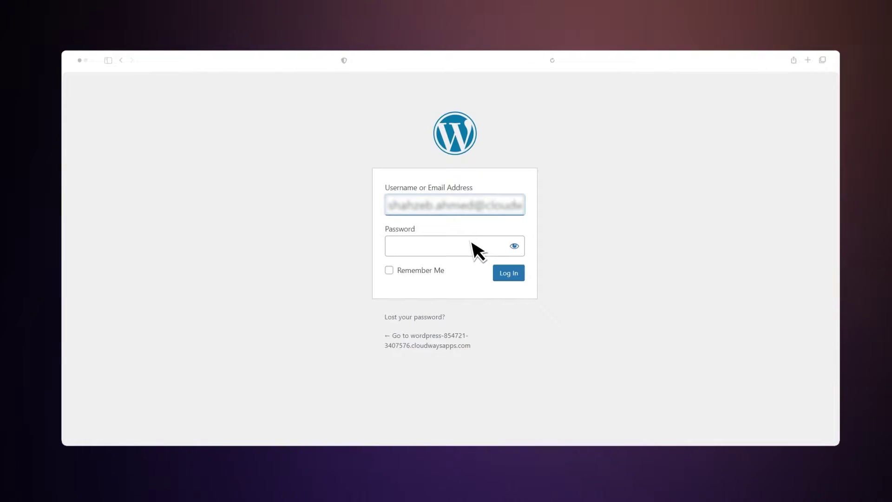
Step: Log into WordPress admin with the pasted password and Remember Me ticked
click(477, 250)
key(super+v)
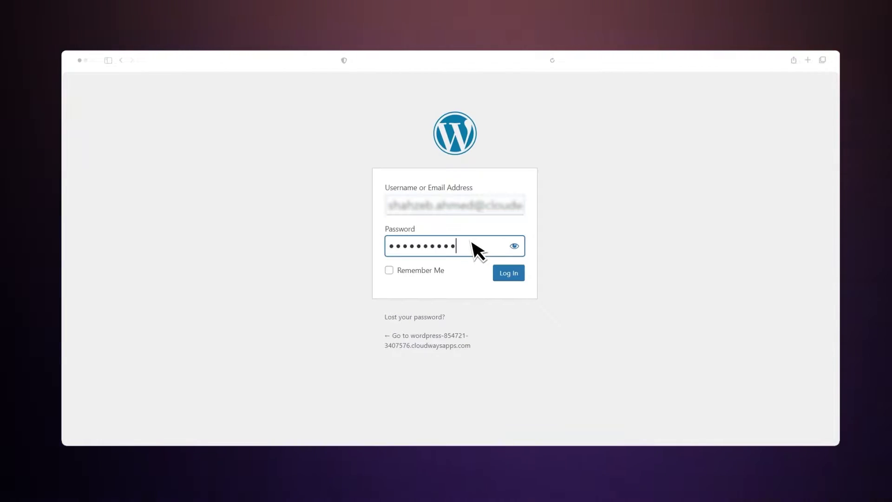
click(390, 271)
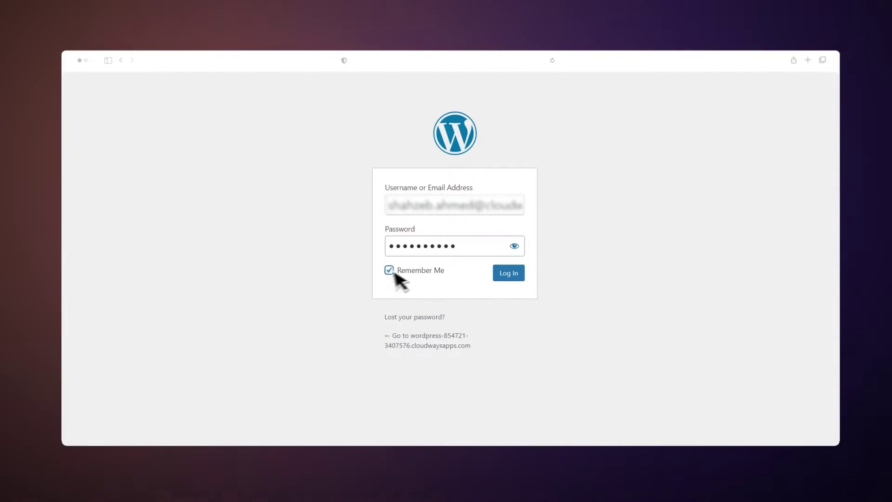
click(503, 273)
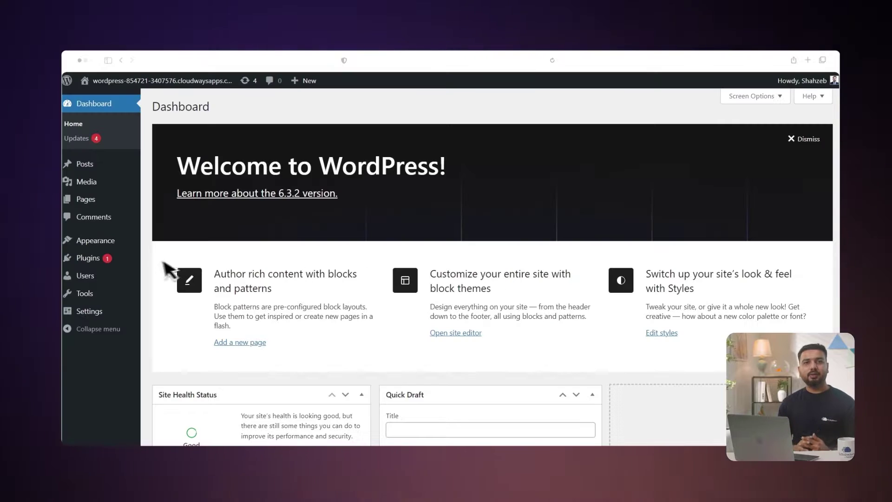
Step: Search Add New plugins for 'Breeze', then install and activate the Breeze plugin
mouse_move(114, 267)
click(208, 278)
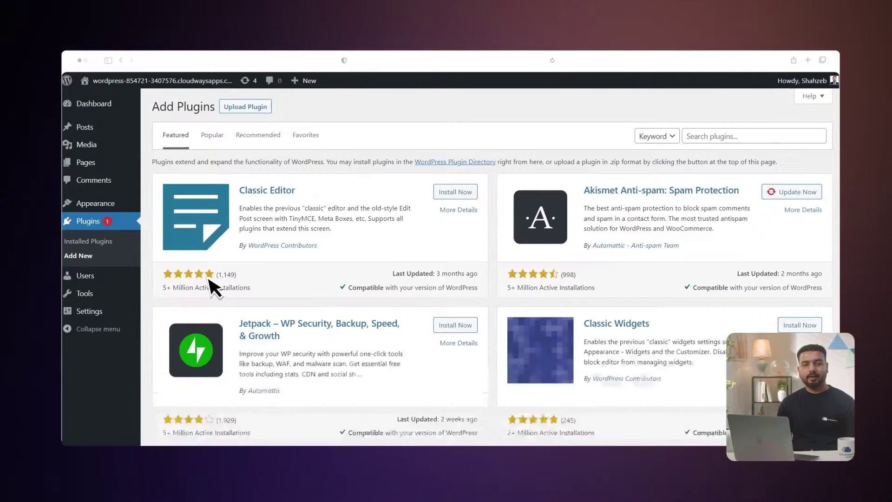
click(762, 136)
text(B)
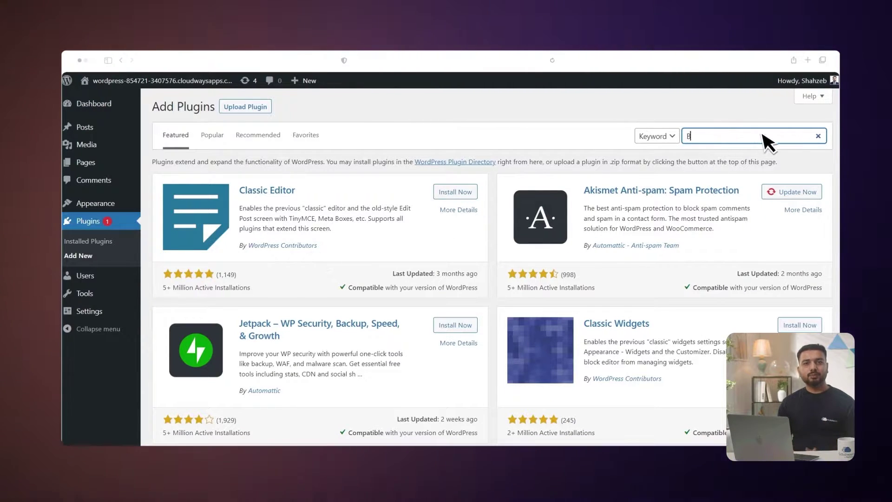
text(reeze)
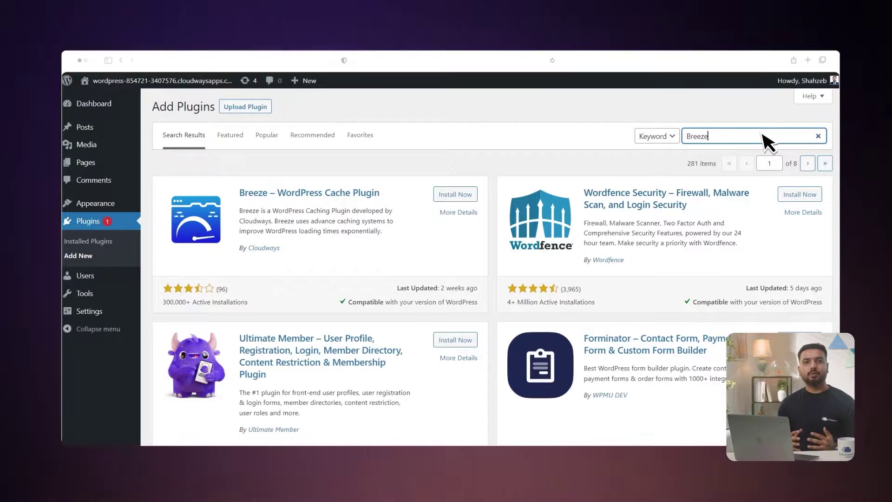
click(456, 196)
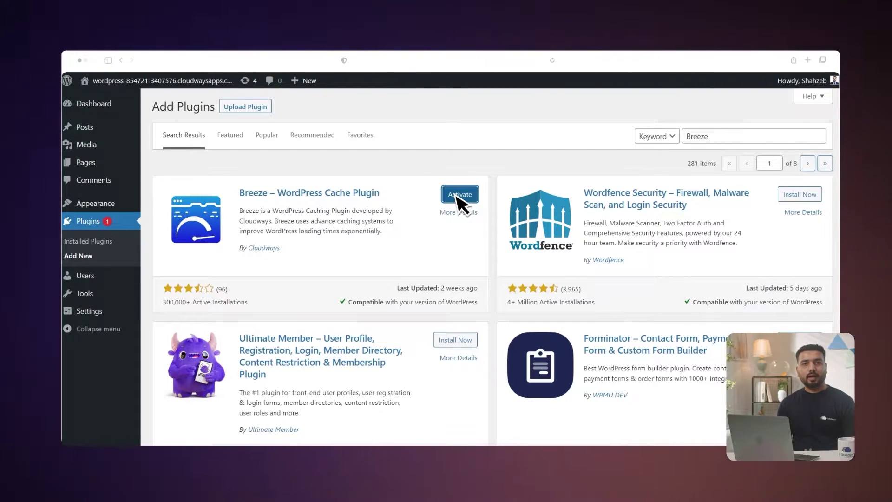
click(459, 195)
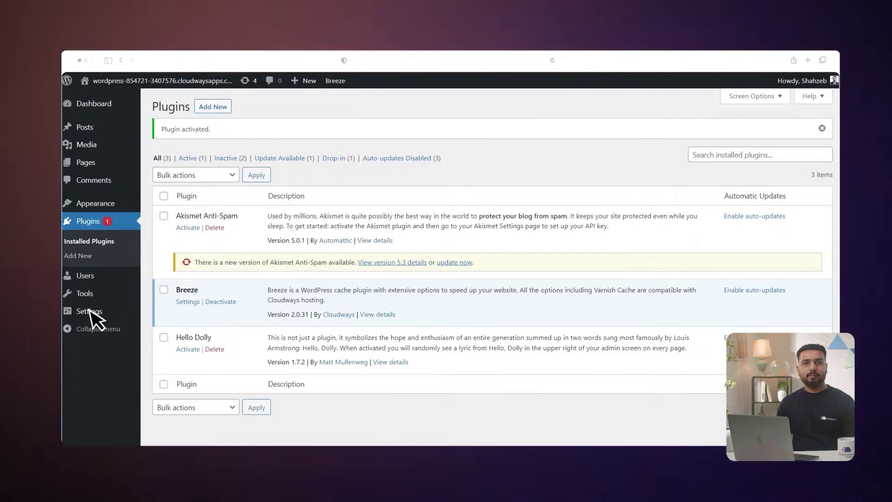
Step: Open the Breeze settings and keep Gzip Compression enabled
mouse_move(91, 312)
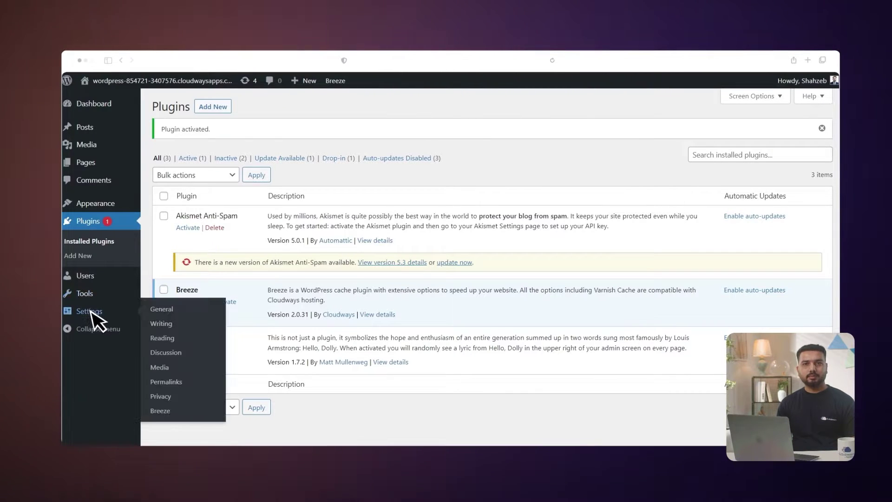
click(161, 410)
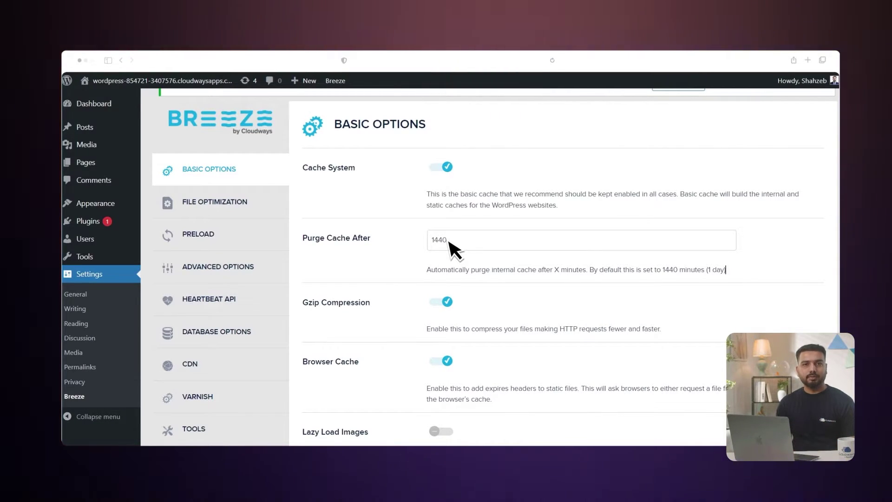
scroll(452, 251, down, 1)
scroll(449, 257, down, 1)
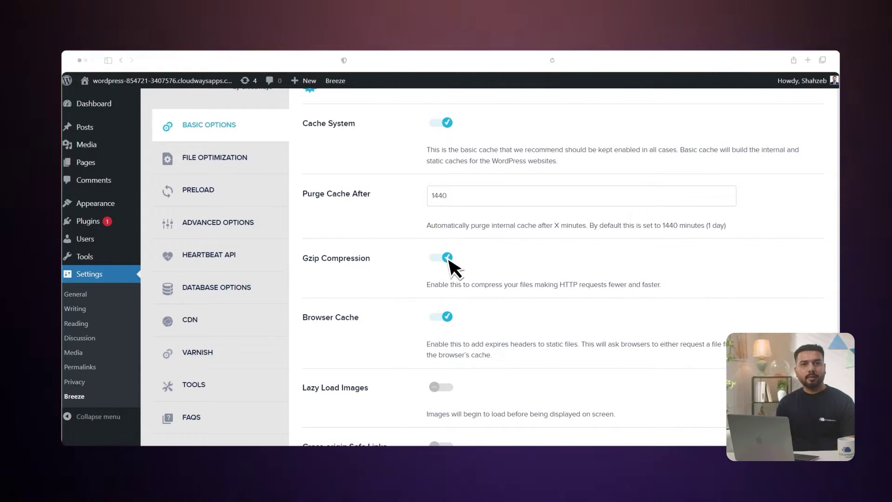
click(446, 257)
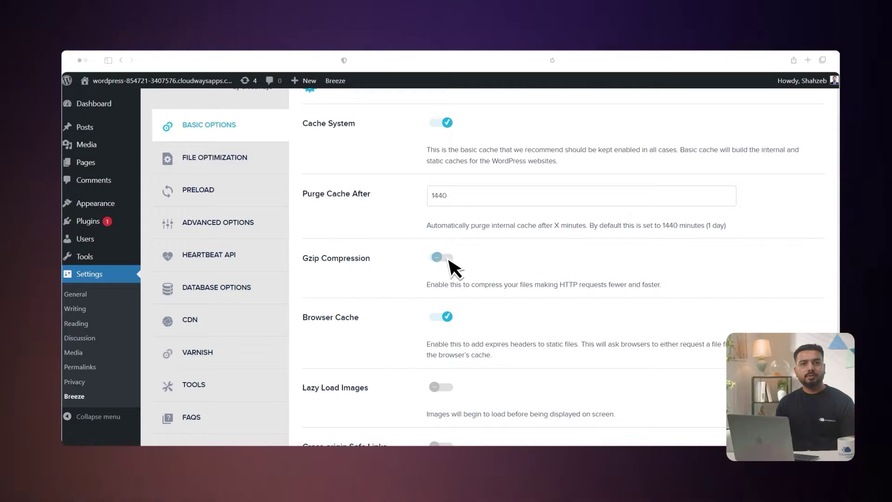
click(446, 258)
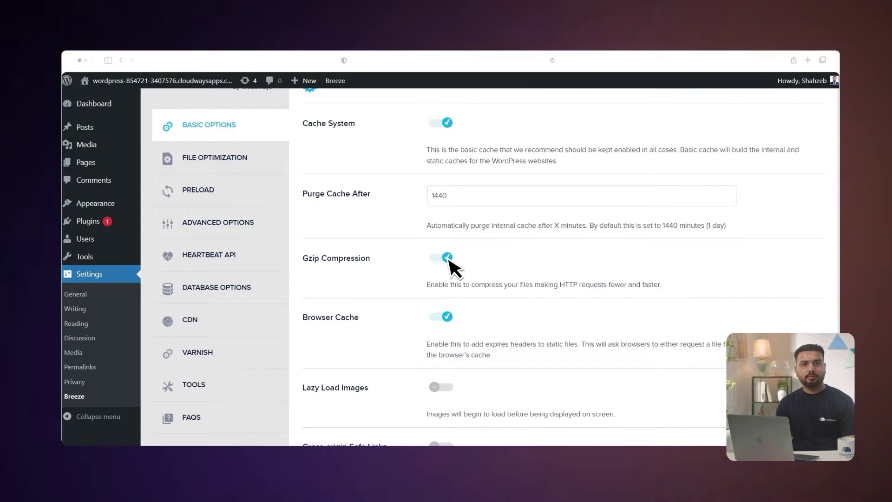
Step: Keep Browser Cache enabled in Breeze's Basic Options
scroll(450, 300, down, 1)
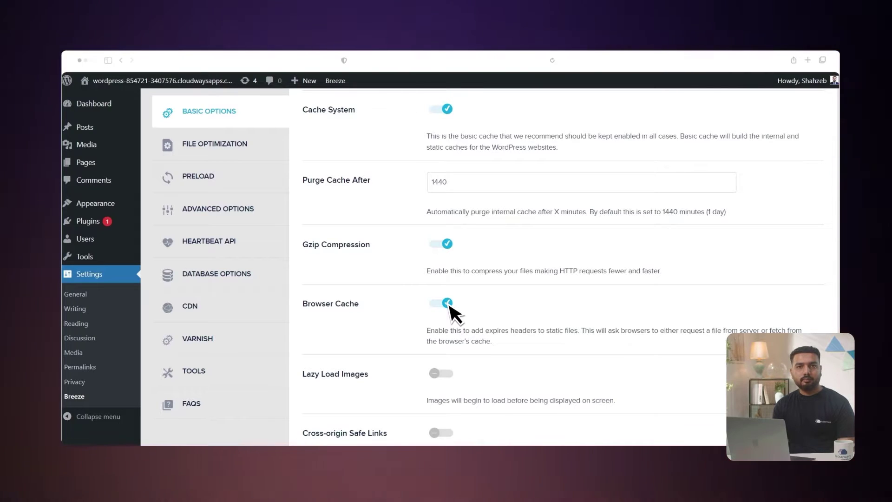
scroll(450, 309, down, 1)
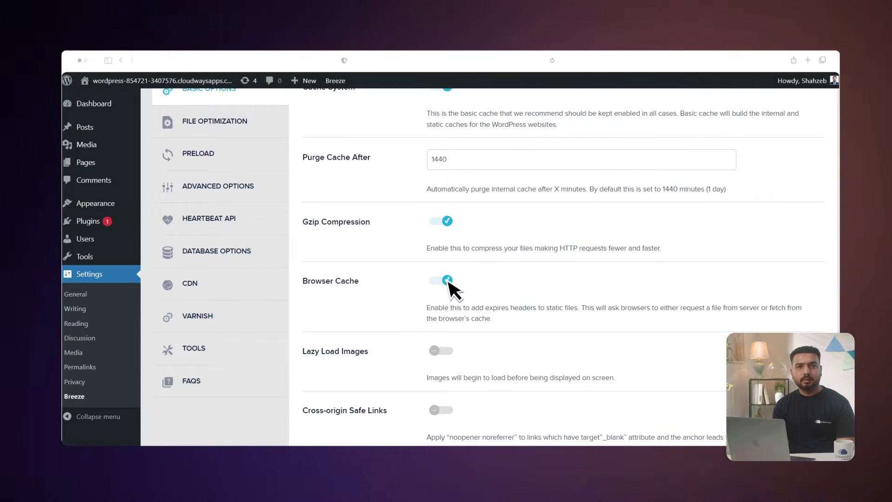
click(448, 281)
click(447, 281)
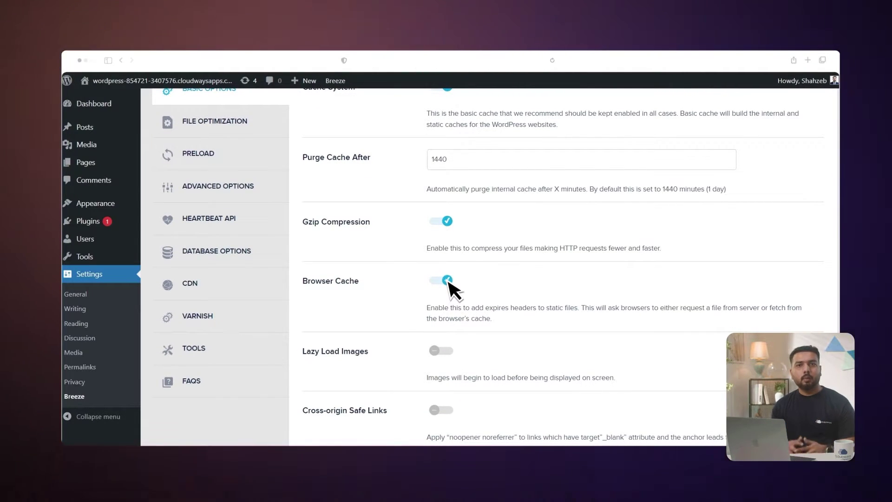
click(447, 281)
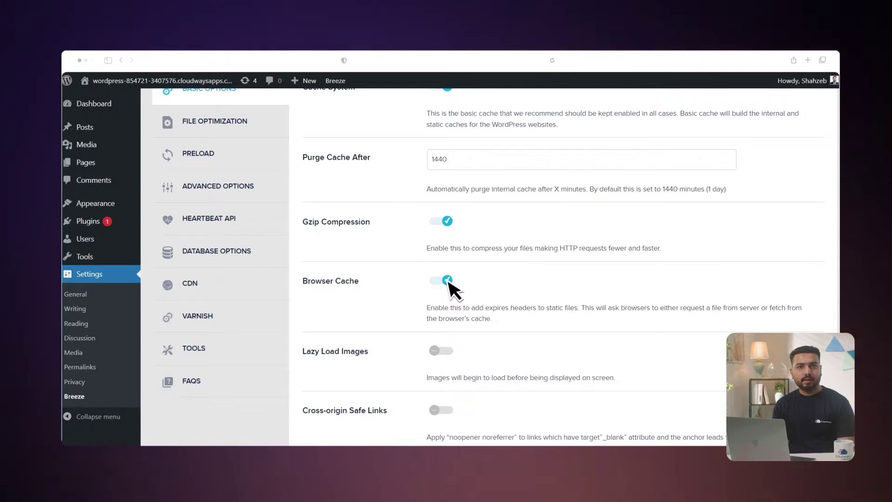
click(446, 280)
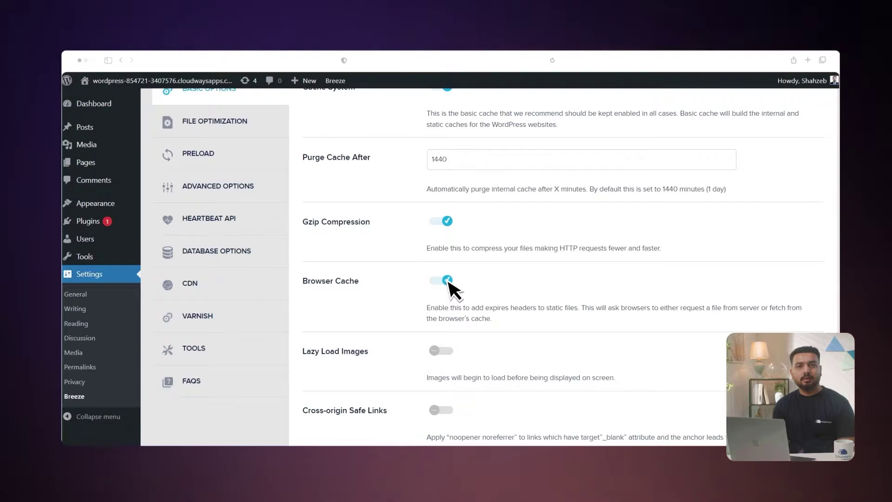
Step: Turn Lazy Load Images off and move to the File Optimization settings
scroll(450, 285, down, 2)
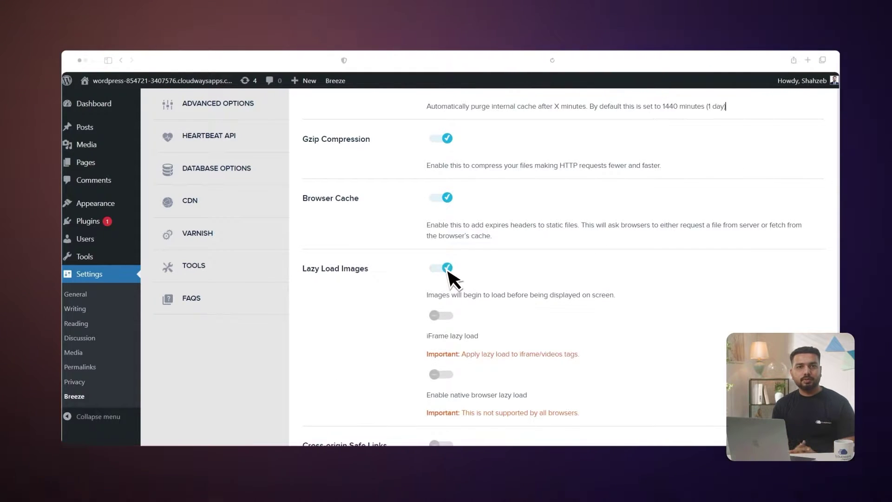
click(448, 271)
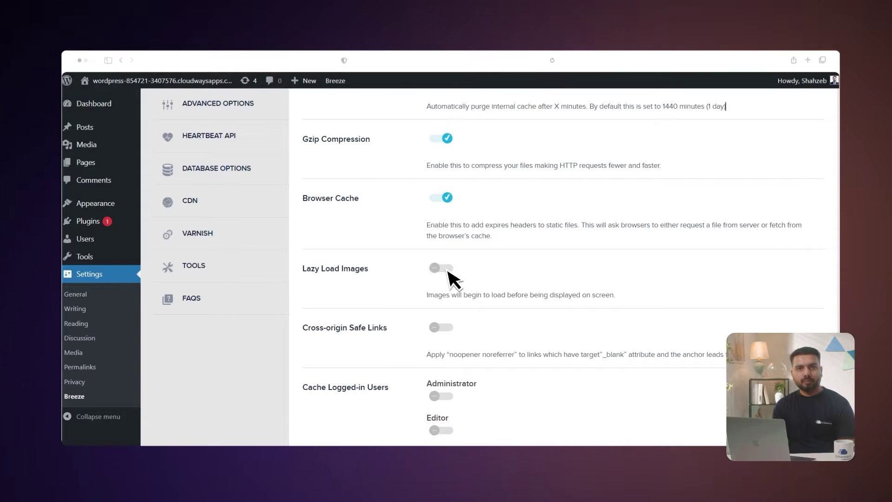
scroll(449, 277, up, 4)
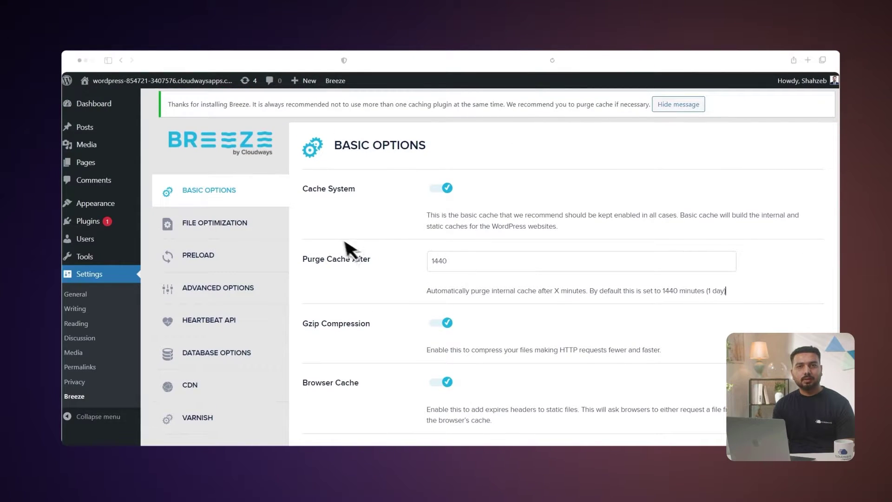
click(277, 228)
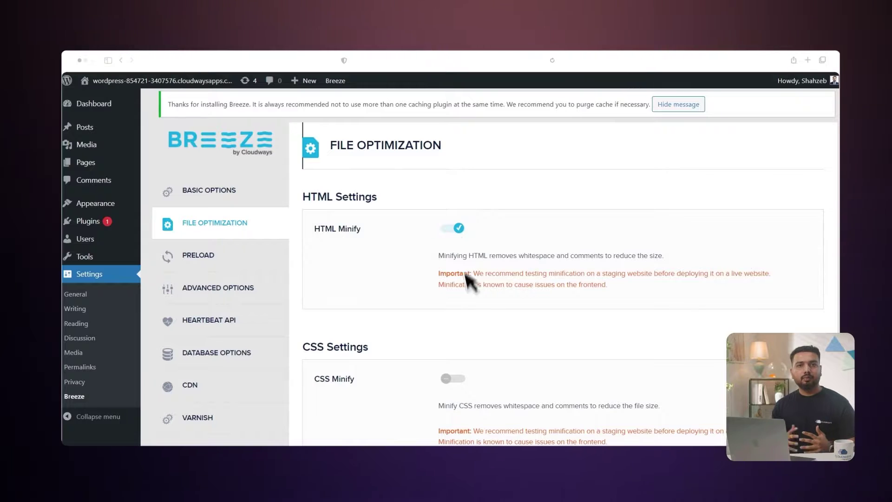
Step: Switch on CSS Minify on Breeze's File Optimization tab
click(454, 378)
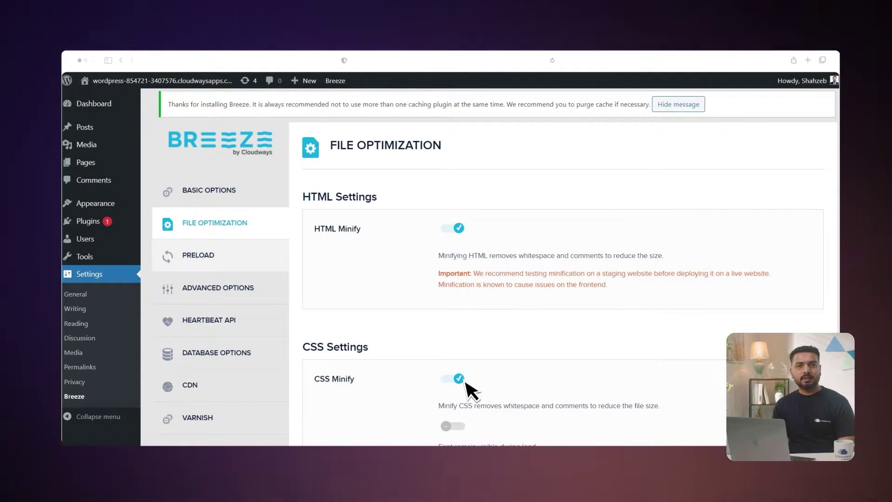
Step: Open Breeze's Preload tab and review the webfont, preload links and DNS prefetch options
click(245, 260)
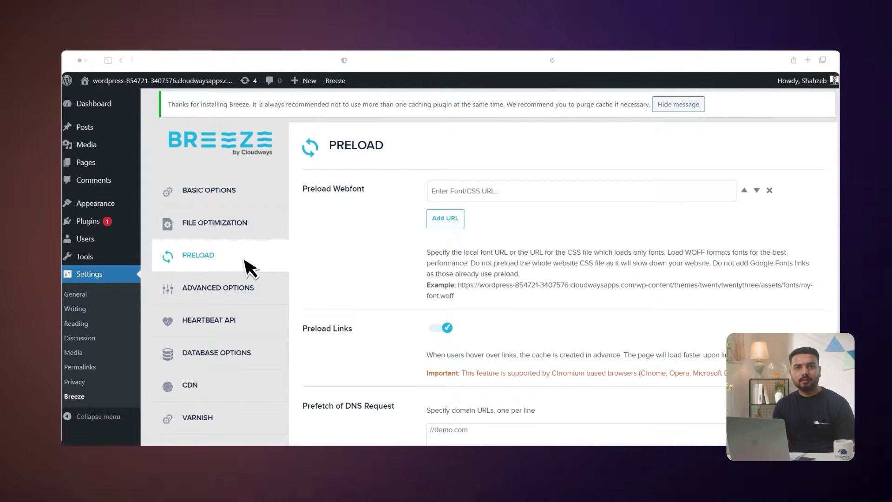
scroll(245, 267, down, 1)
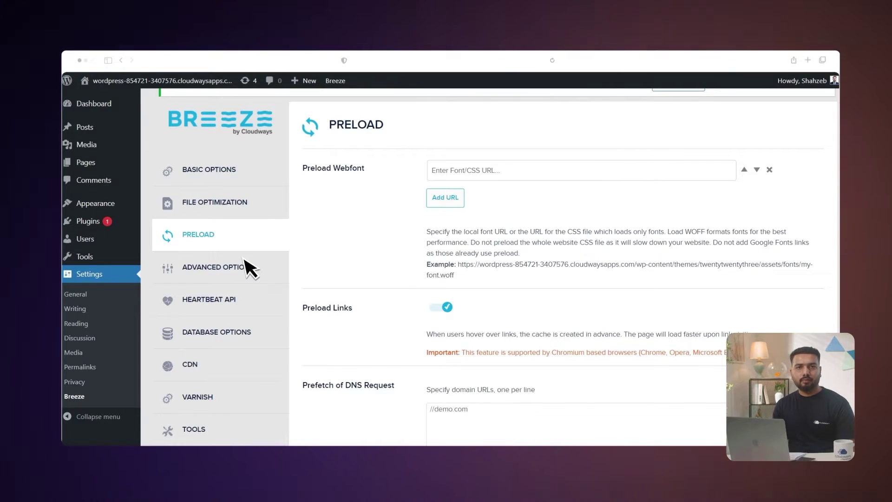
scroll(244, 267, down, 1)
scroll(244, 260, down, 1)
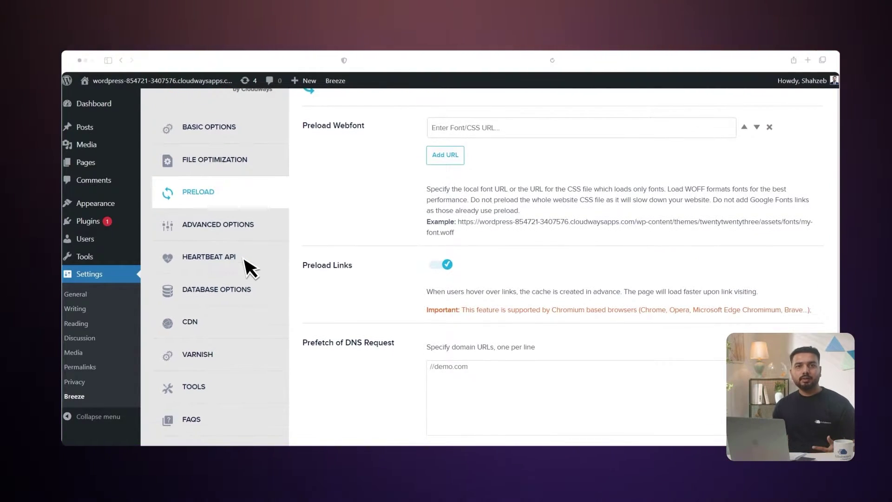
scroll(245, 260, down, 3)
scroll(245, 267, down, 2)
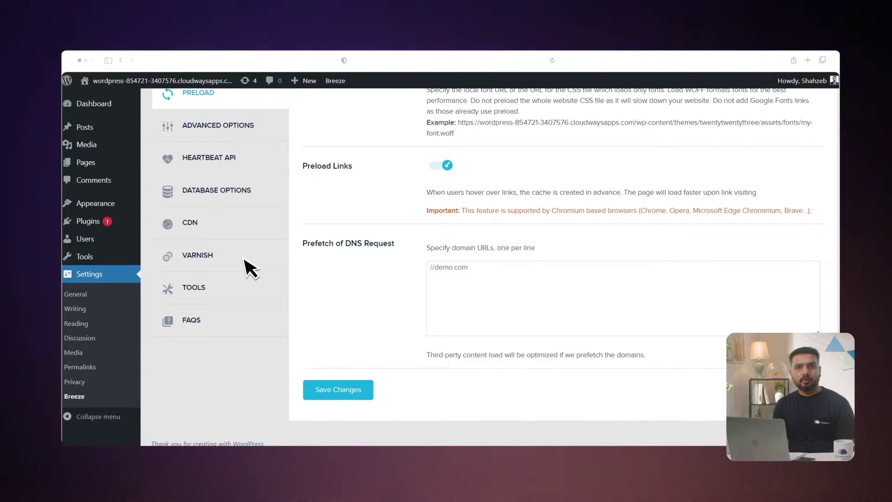
scroll(245, 267, up, 4)
scroll(245, 260, up, 4)
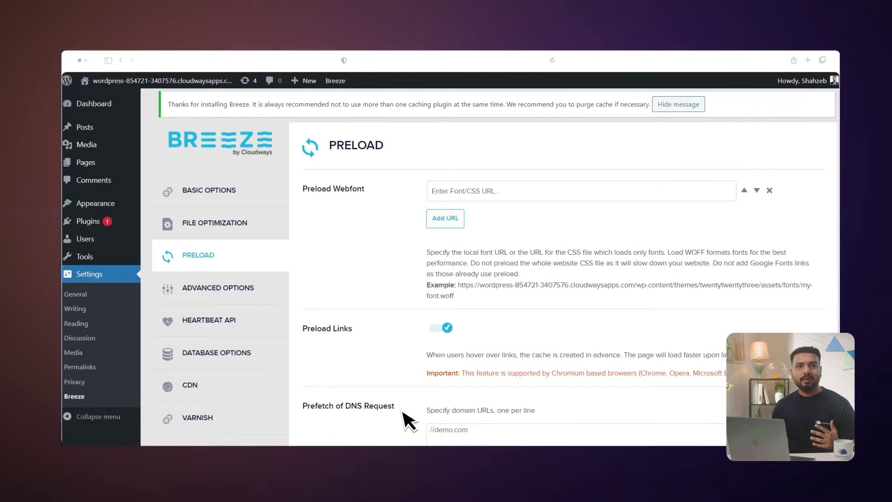
Step: Review Breeze's Advanced Options for never-cached URLs, cached query strings and emojis, then go to Heartbeat API
click(253, 292)
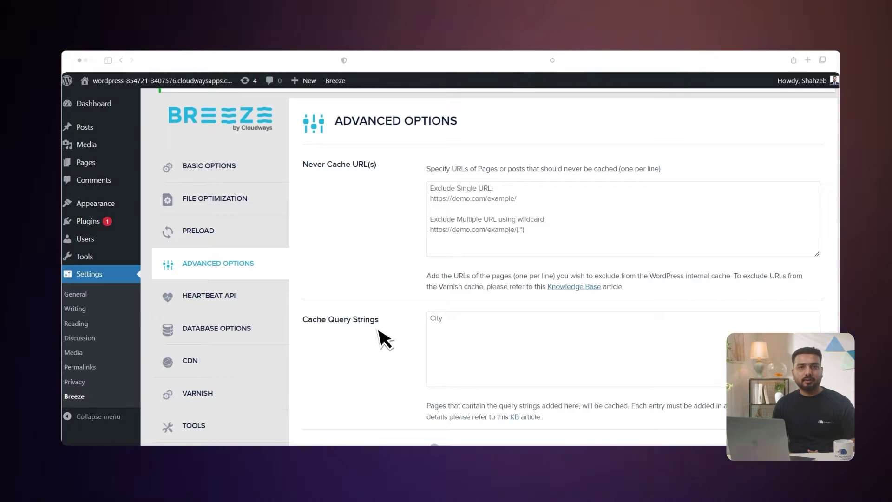
scroll(418, 348, down, 1)
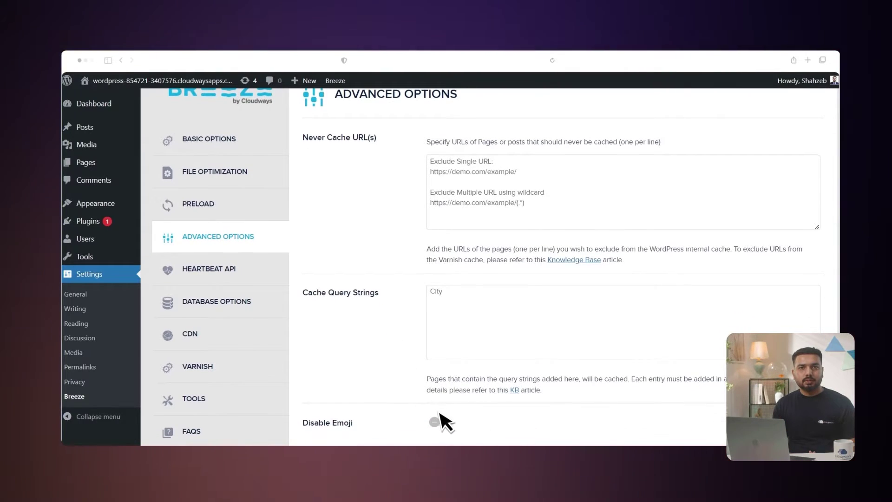
scroll(446, 409, down, 2)
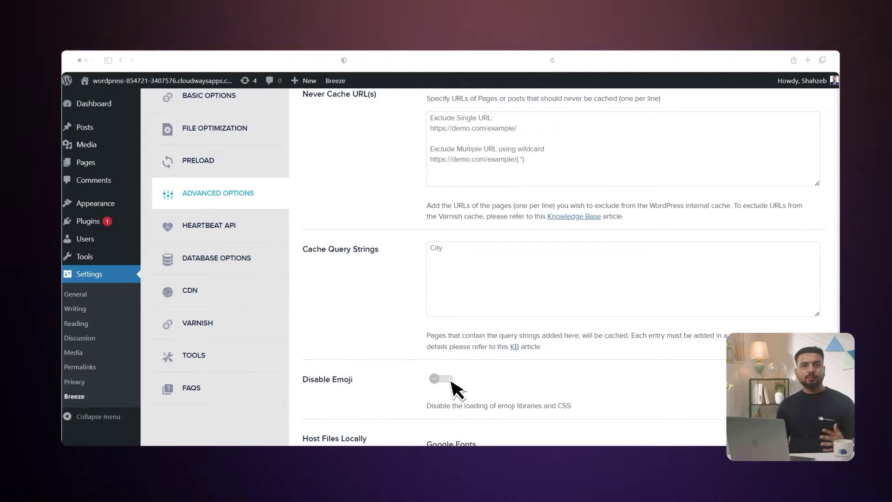
scroll(362, 357, up, 3)
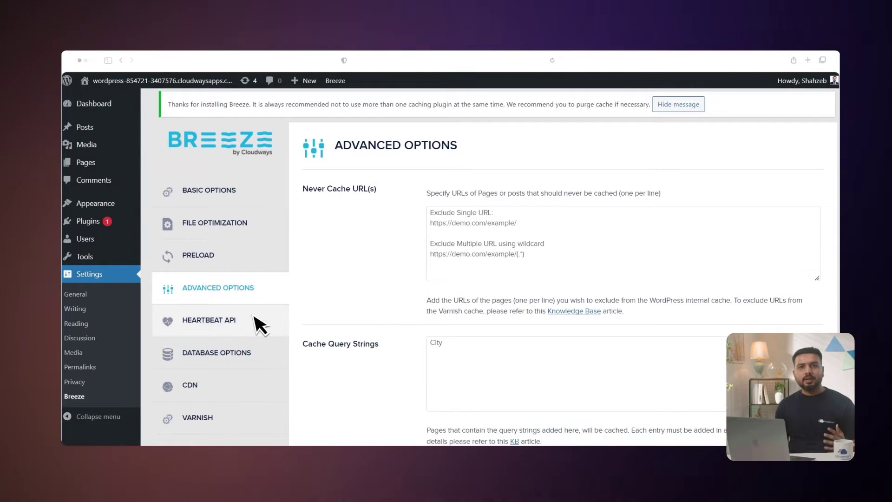
click(259, 324)
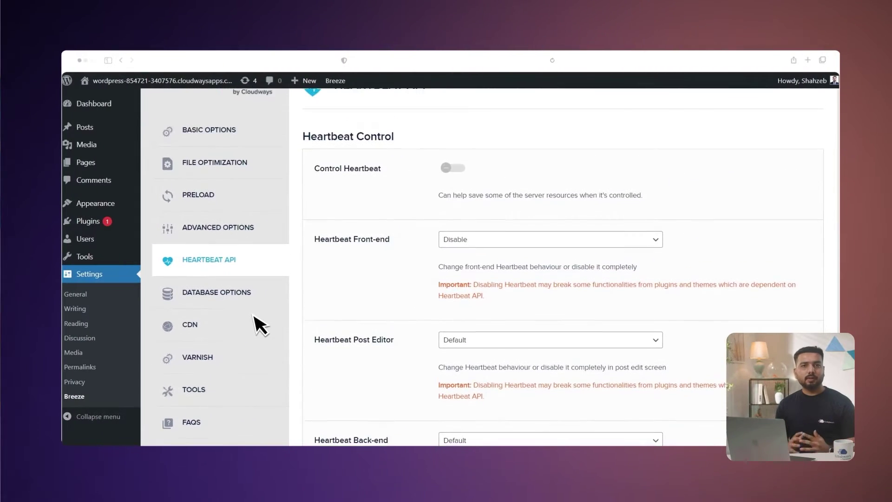
scroll(279, 315, up, 1)
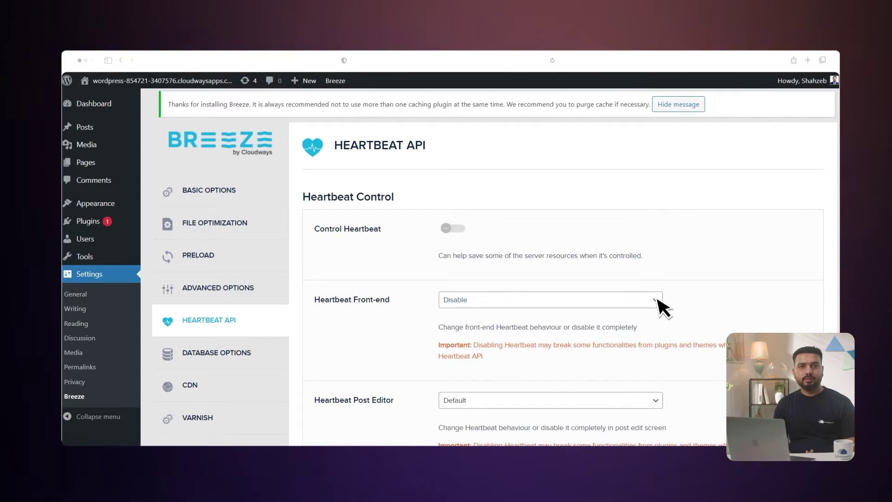
Step: Save the Heartbeat API settings with Front-end disabled and clear the cache
scroll(627, 352, down, 2)
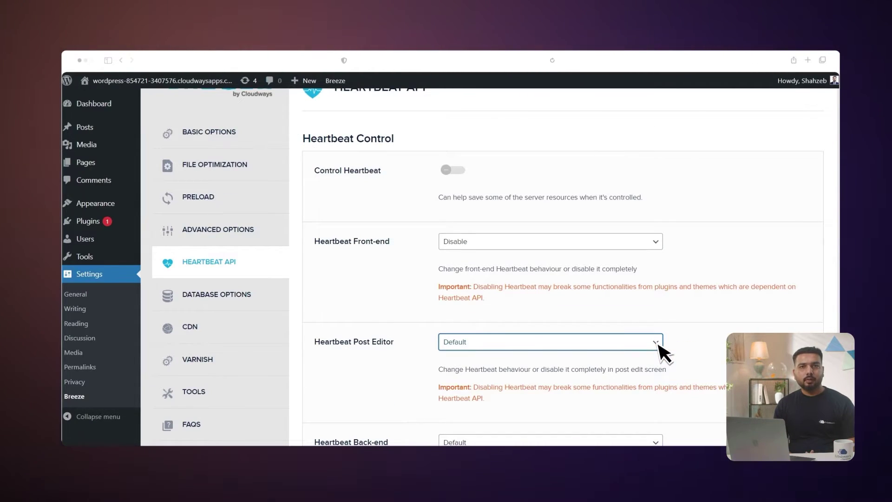
scroll(660, 360, down, 3)
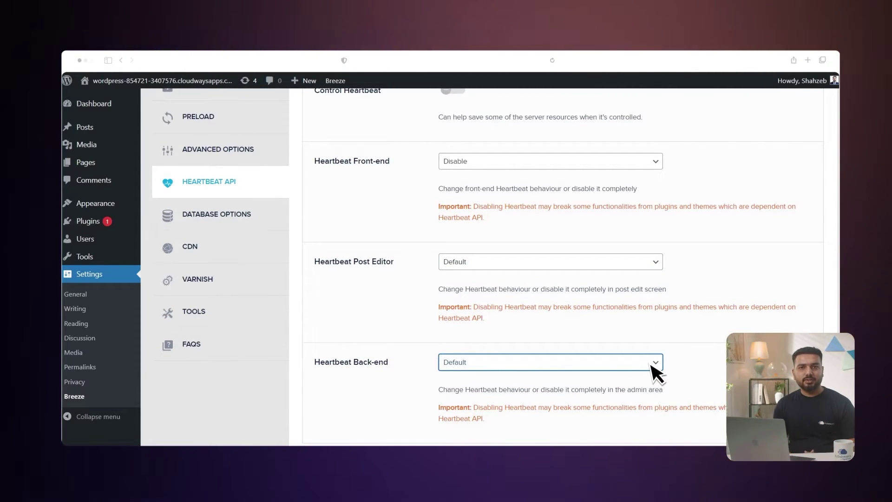
scroll(655, 372, down, 3)
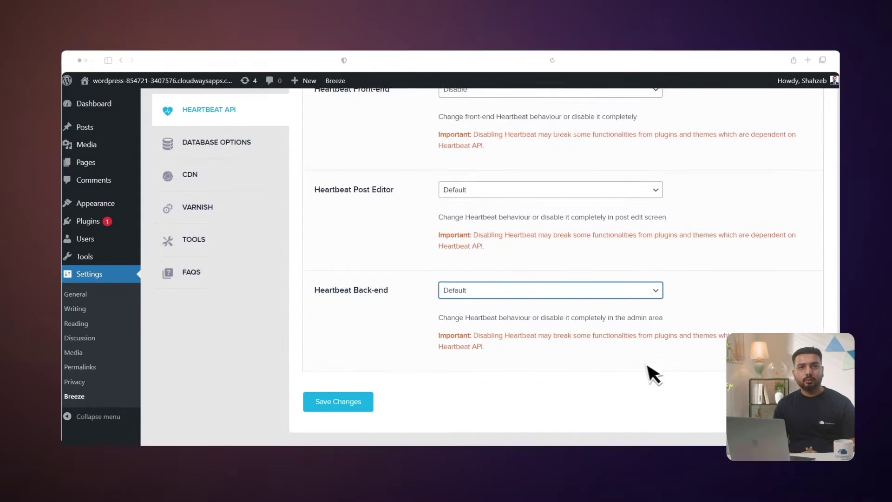
click(341, 393)
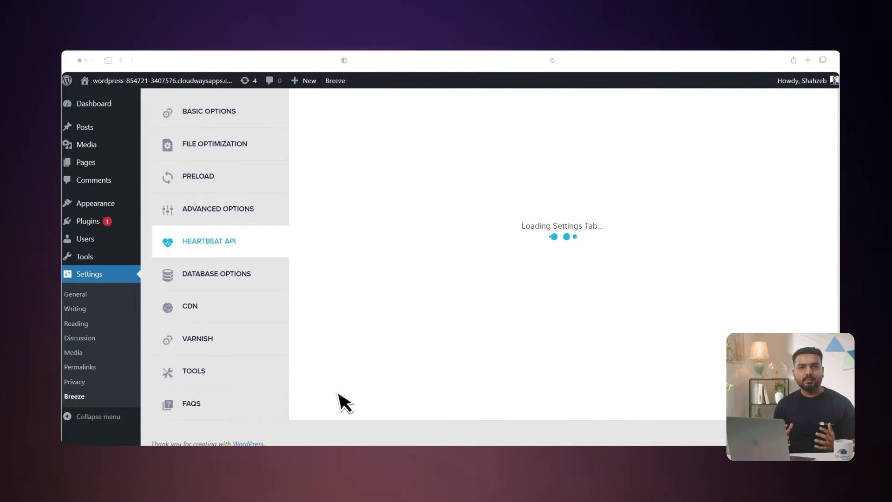
Step: Scroll through Breeze's Database Options cleanup cards
scroll(344, 402, up, 2)
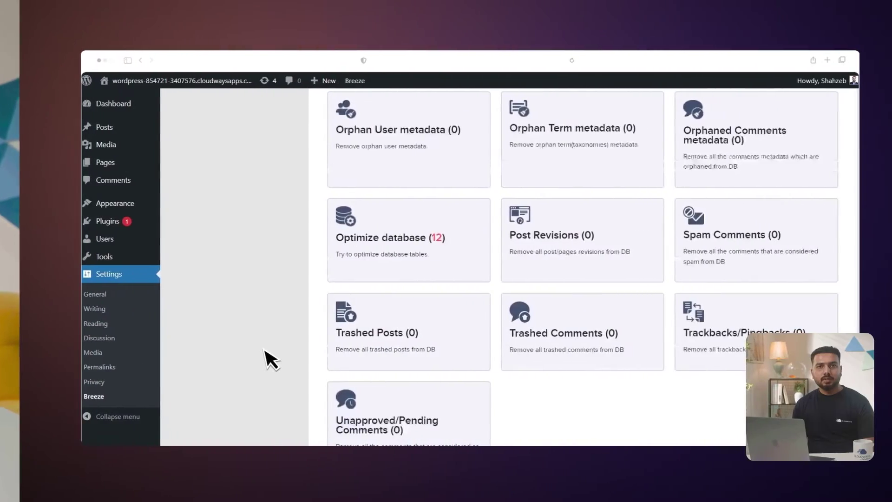
scroll(502, 261, up, 10)
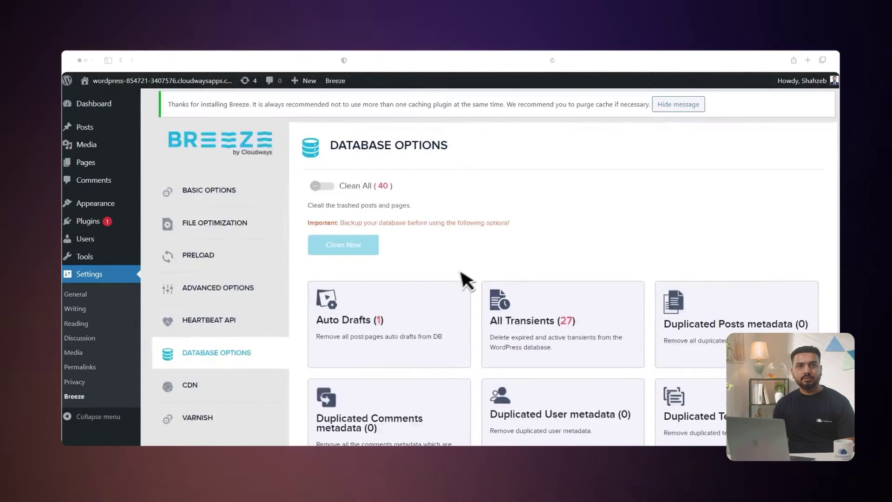
scroll(408, 298, down, 9)
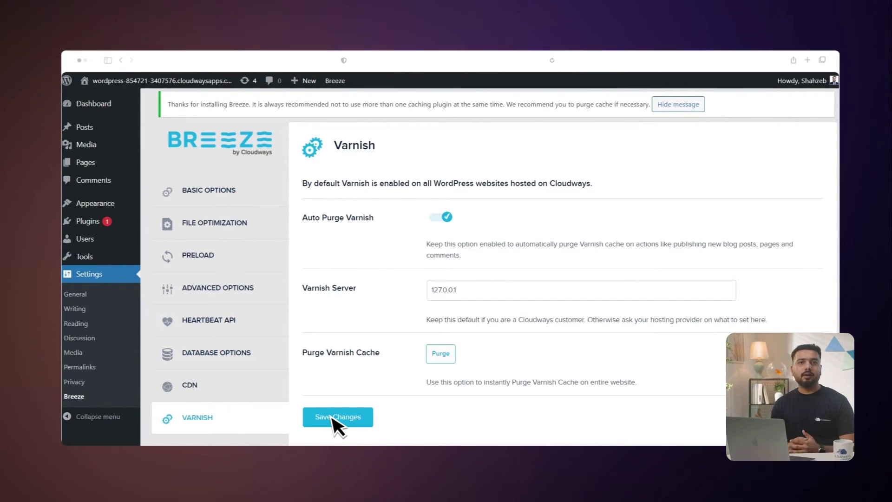
scroll(332, 423, down, 2)
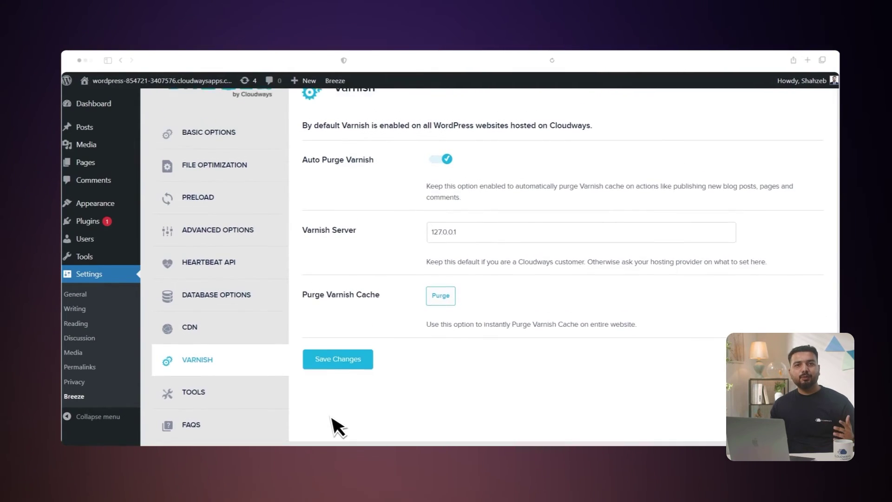
scroll(337, 425, up, 2)
scroll(335, 422, down, 2)
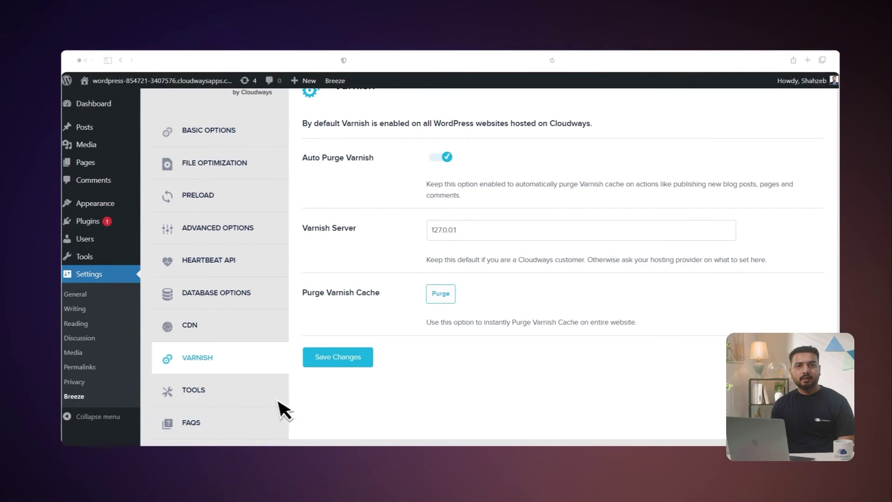
Step: Open Breeze's Tools tab showing settings export, JSON import and reset options
click(251, 395)
scroll(255, 398, up, 2)
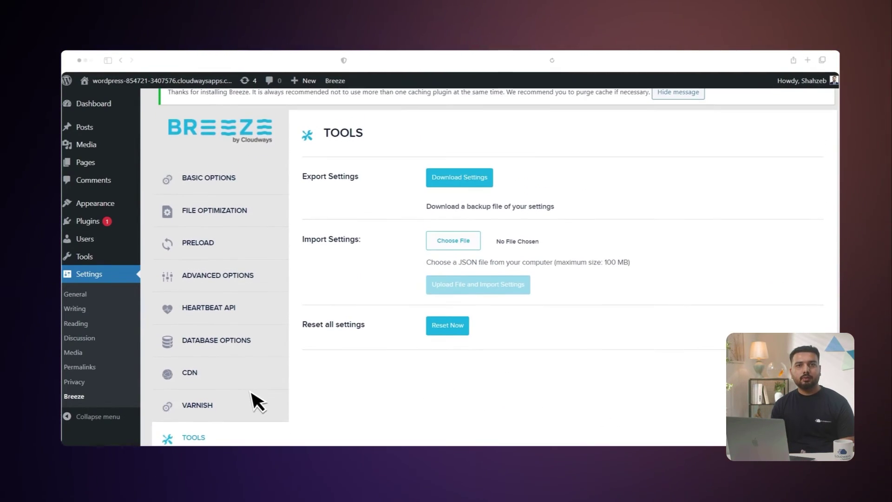